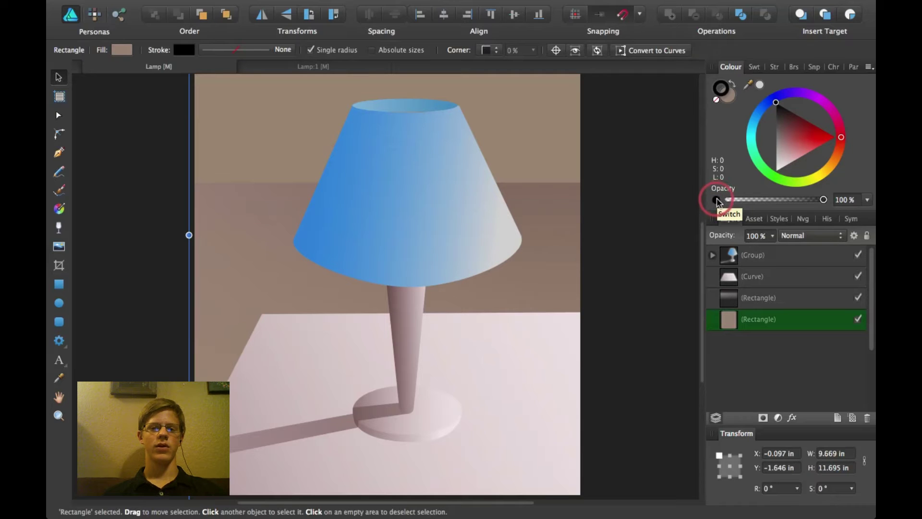
# Step: Give the tabletop shape's fill a 100% noise texture using the Colour panel's Noise slider
pyautogui.click(718, 201)
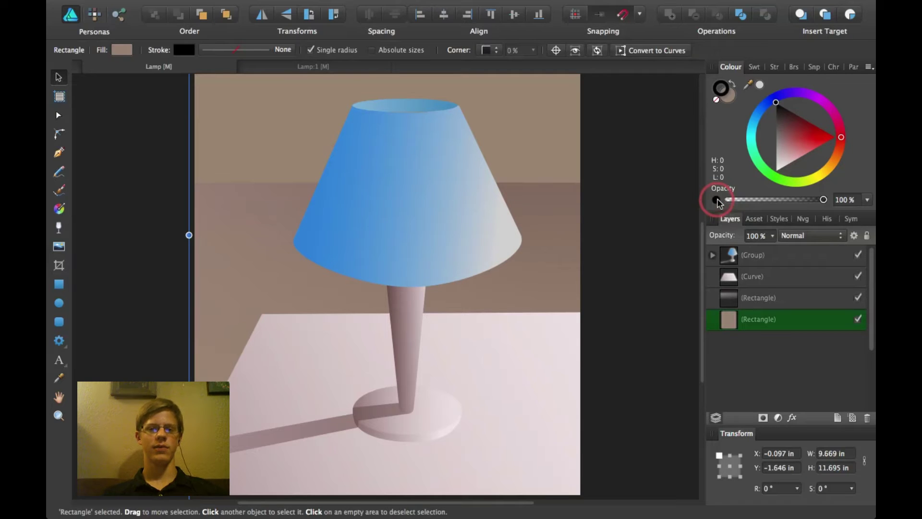
pyautogui.click(717, 202)
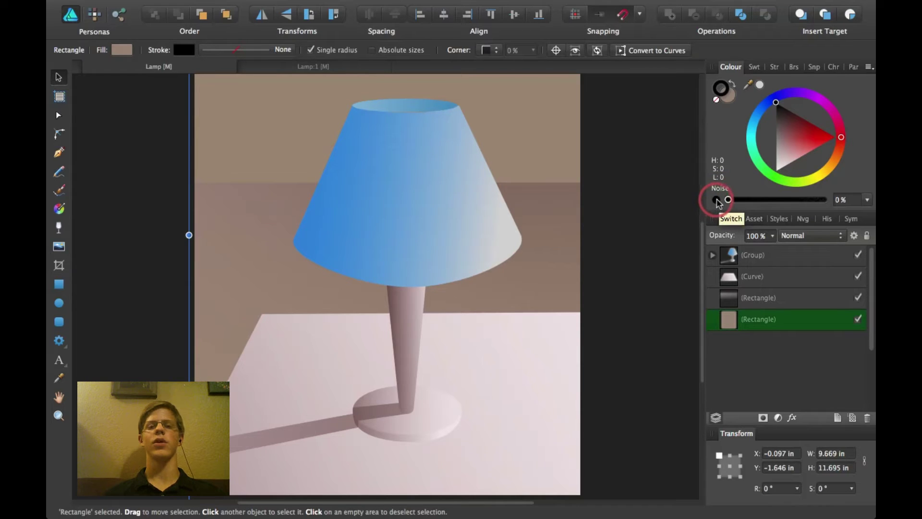
pyautogui.click(514, 354)
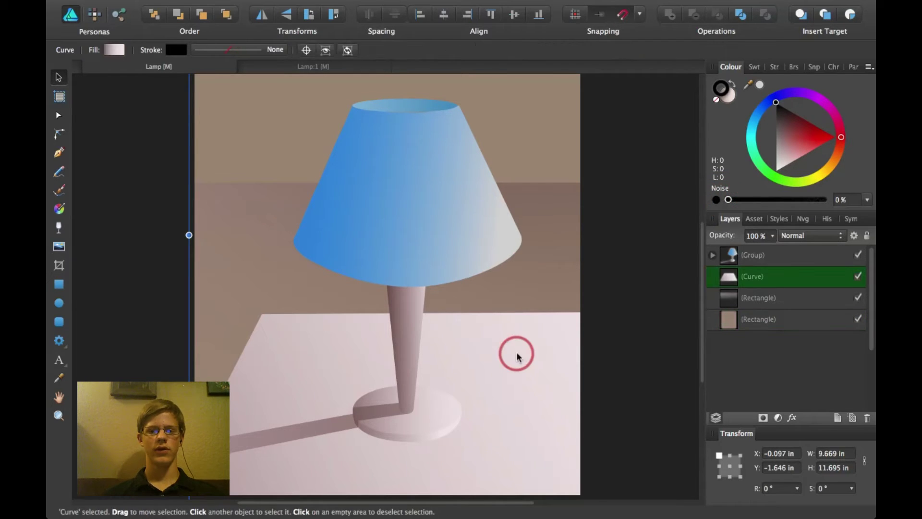
pyautogui.press('a')
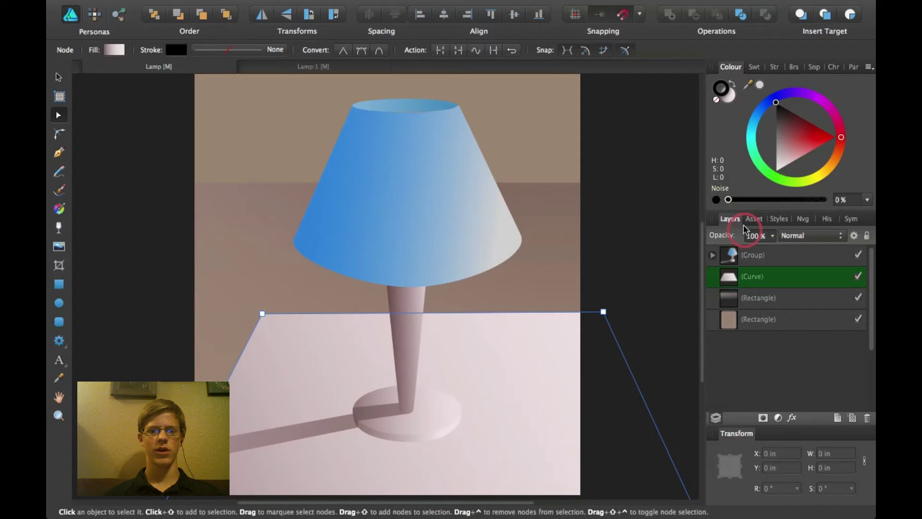
pyautogui.moveTo(730, 200); pyautogui.dragTo(759, 200)
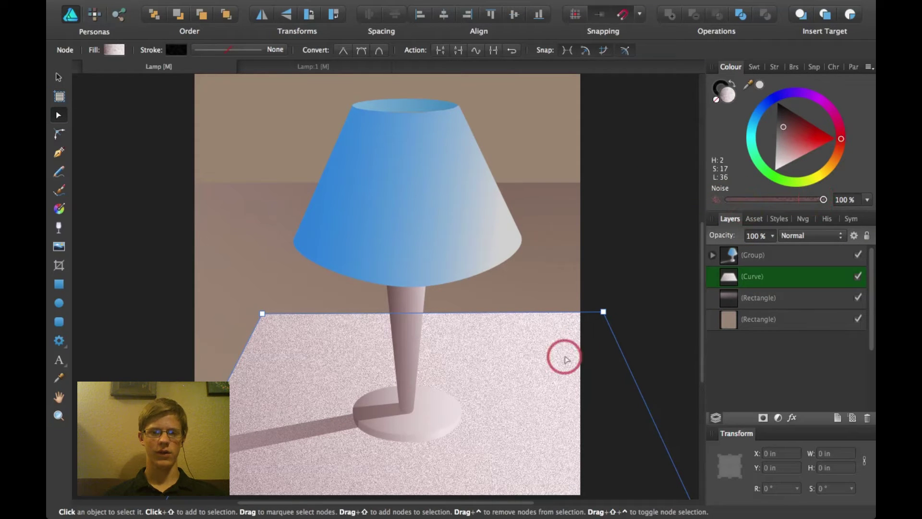
pyautogui.click(645, 295)
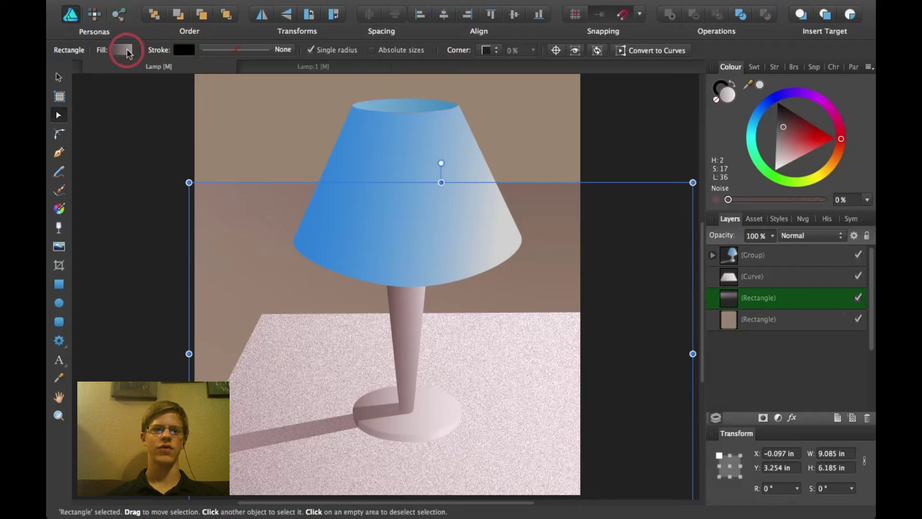
pyautogui.click(115, 49)
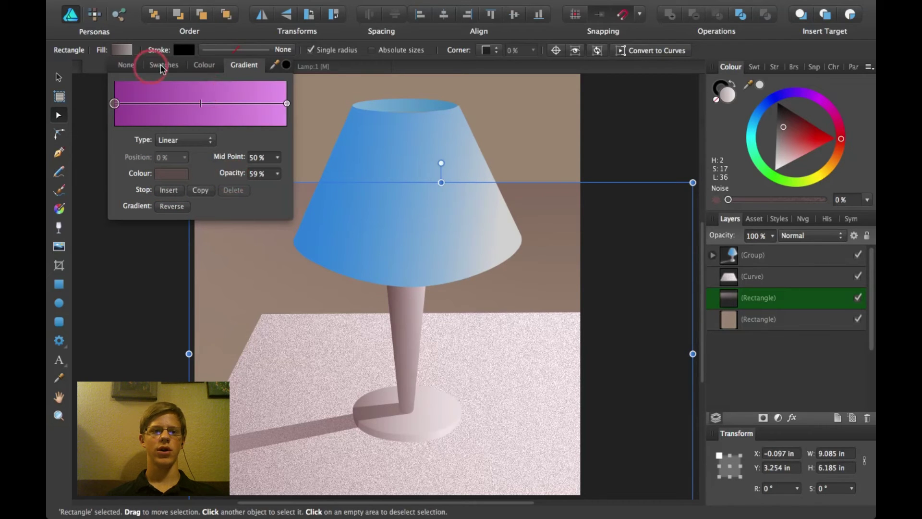
pyautogui.click(210, 67)
pyautogui.click(139, 211)
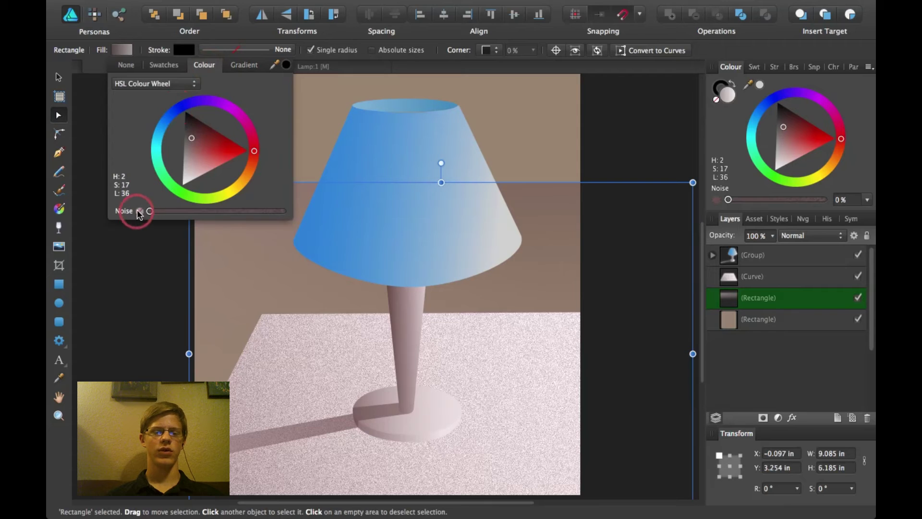
pyautogui.click(650, 241)
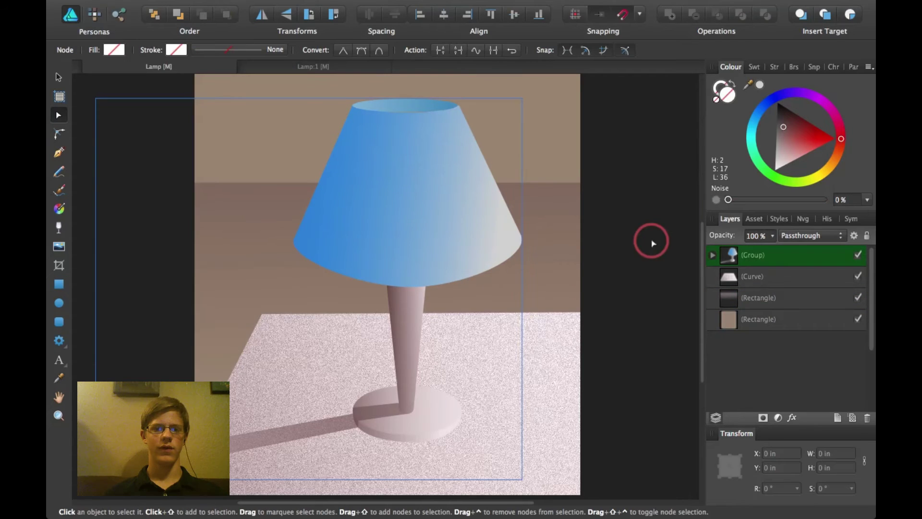
# Step: Raise the noise on the lampshade gradient's right-hand stop, then return to the Move Tool
pyautogui.click(423, 211)
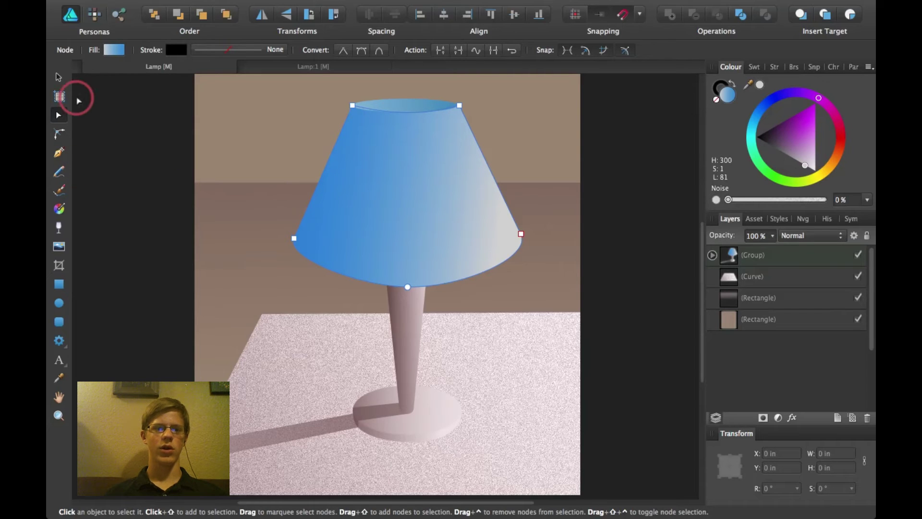
pyautogui.click(59, 208)
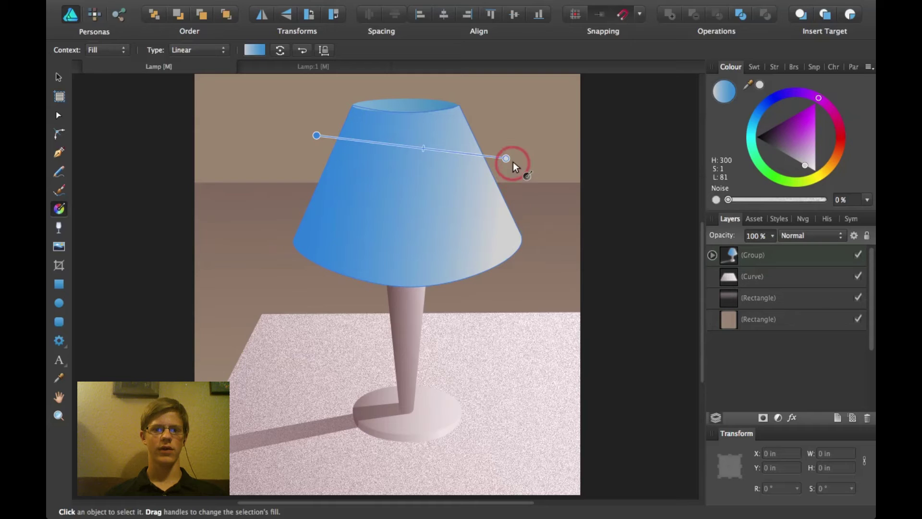
pyautogui.click(507, 158)
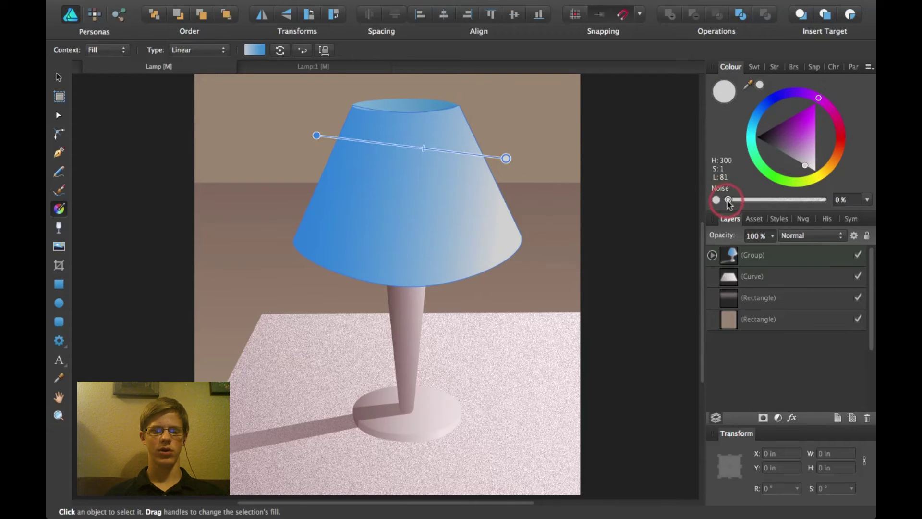
pyautogui.moveTo(728, 199); pyautogui.dragTo(867, 205)
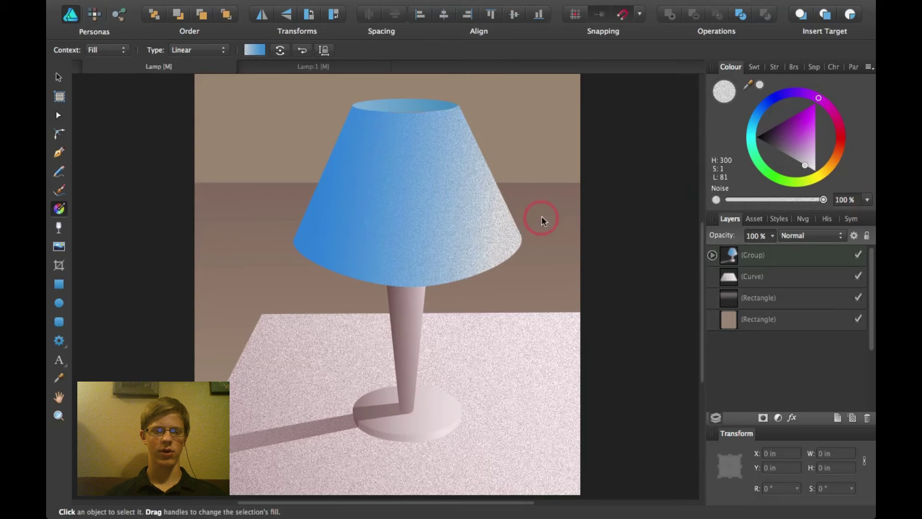
pyautogui.click(470, 212)
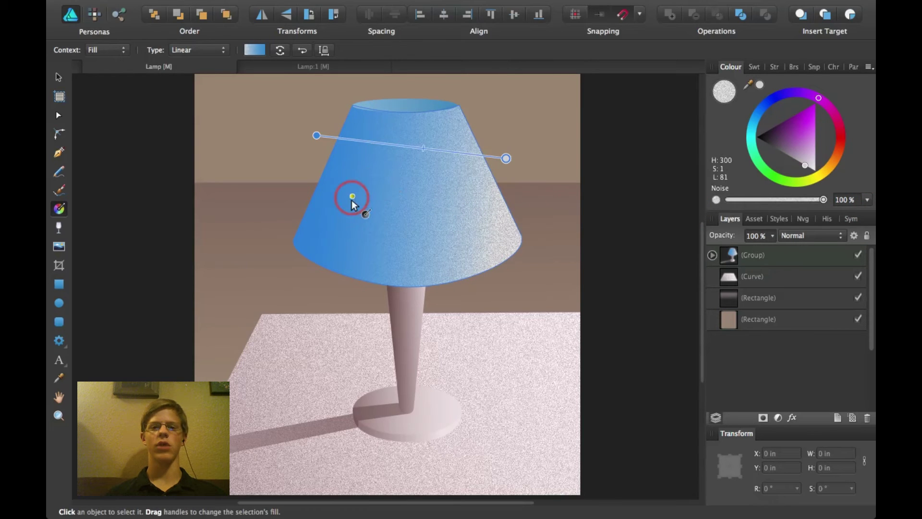
pyautogui.press('v')
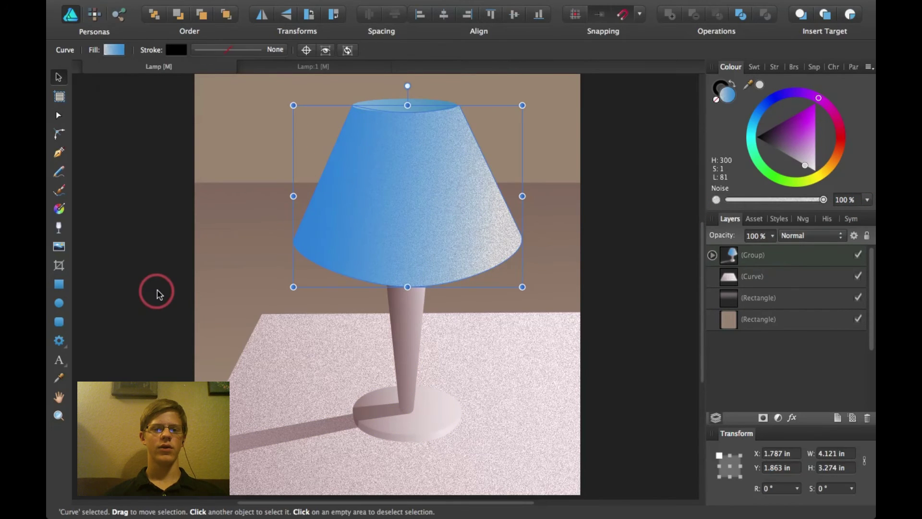
# Step: Deselect the lampshade by clicking empty canvas
pyautogui.click(157, 292)
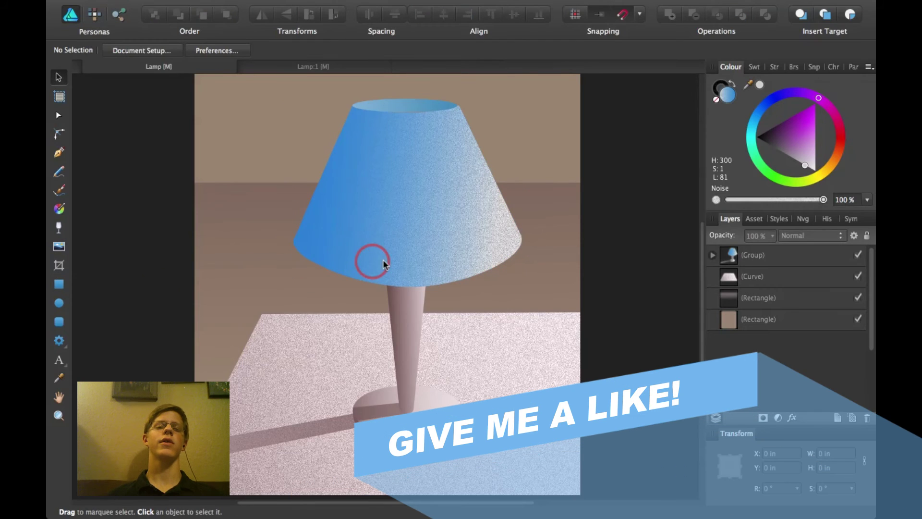